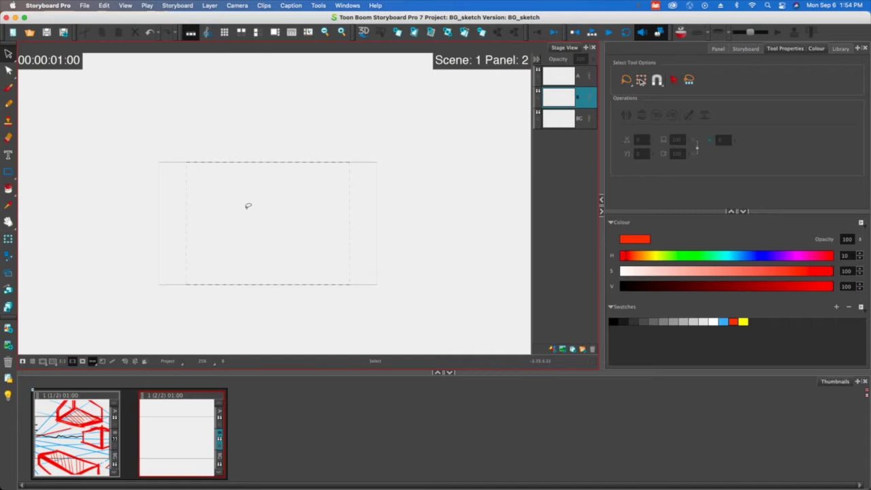
Sketch the side plane of a box in perspective with a red brush, with a tall near edge and a short far edge
key(alt+b)
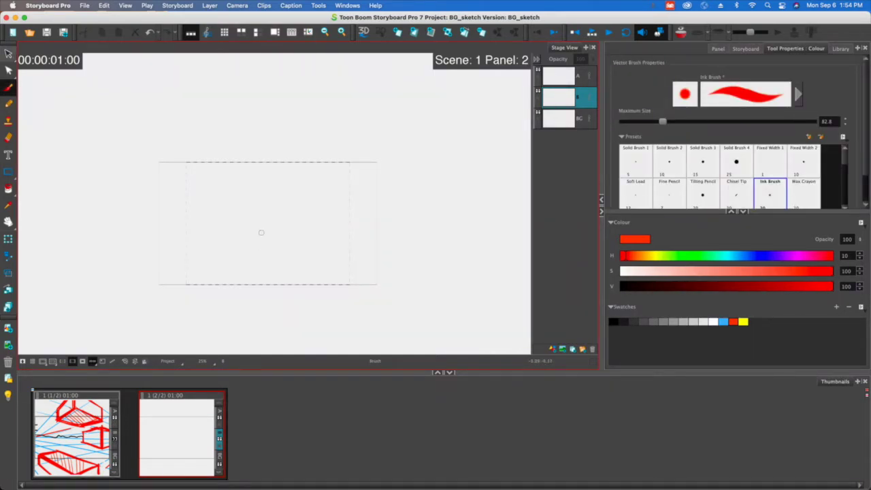
drag(261, 232, 261, 308)
drag(135, 213, 137, 243)
drag(267, 310, 122, 252)
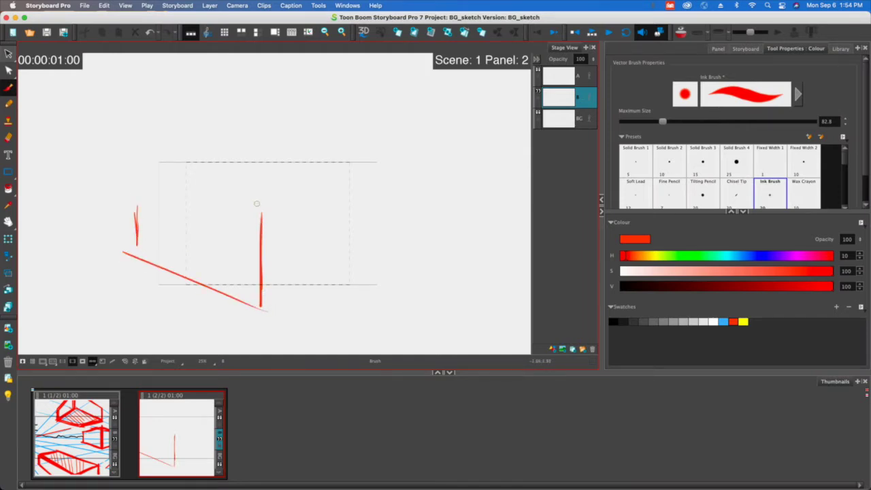
drag(125, 206, 260, 207)
drag(130, 209, 129, 256)
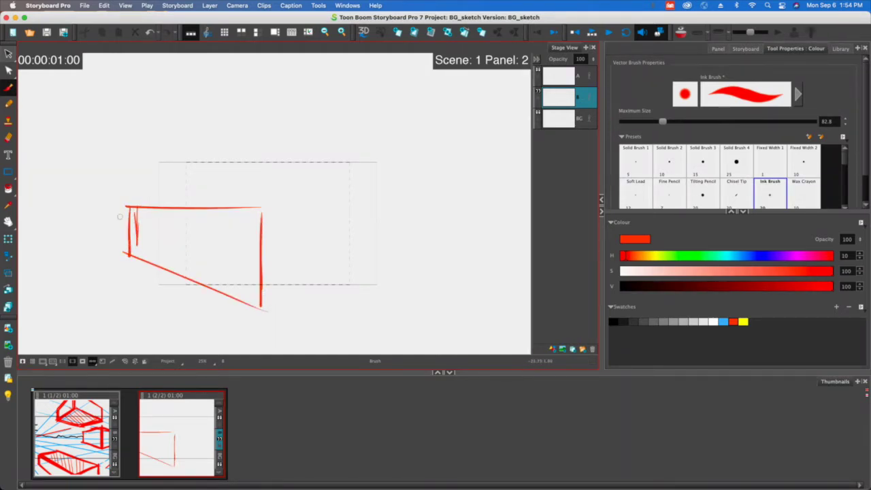
drag(213, 109, 41, 108)
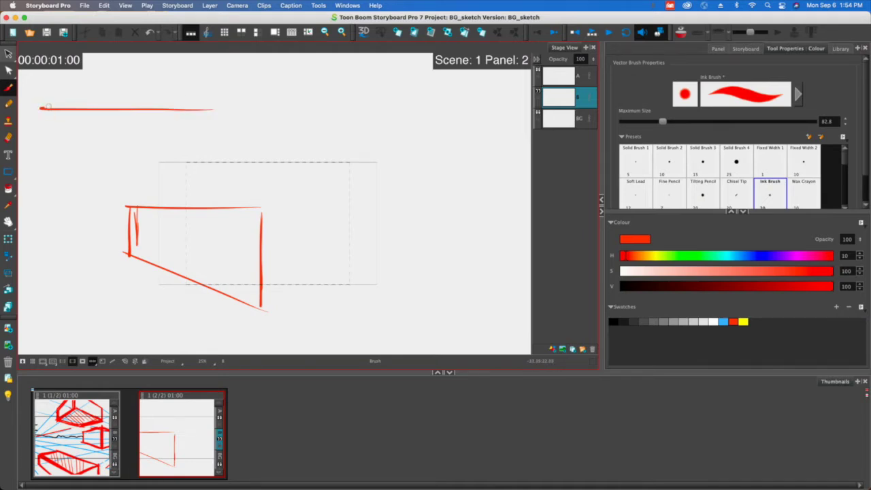
drag(53, 109, 101, 148)
mouse_move(54, 110)
mouse_down()
mouse_move(107, 130)
mouse_move(176, 118)
mouse_up()
drag(76, 131, 173, 111)
mouse_move(103, 117)
mouse_down()
mouse_move(147, 109)
mouse_move(106, 113)
mouse_up()
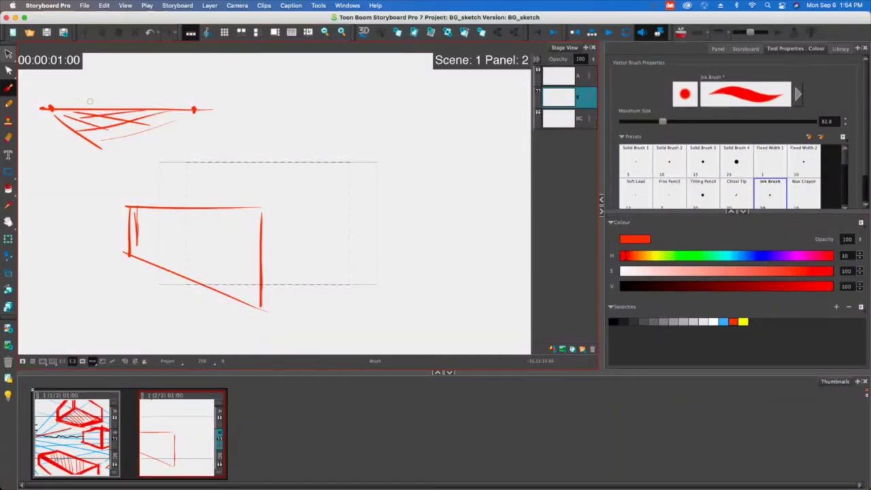
key(super+z)
key(super+z)
key(super+z)
key(super+z)
key(super+z)
key(super+z)
key(super+z)
key(super+z)
key(super+z)
key(super+z)
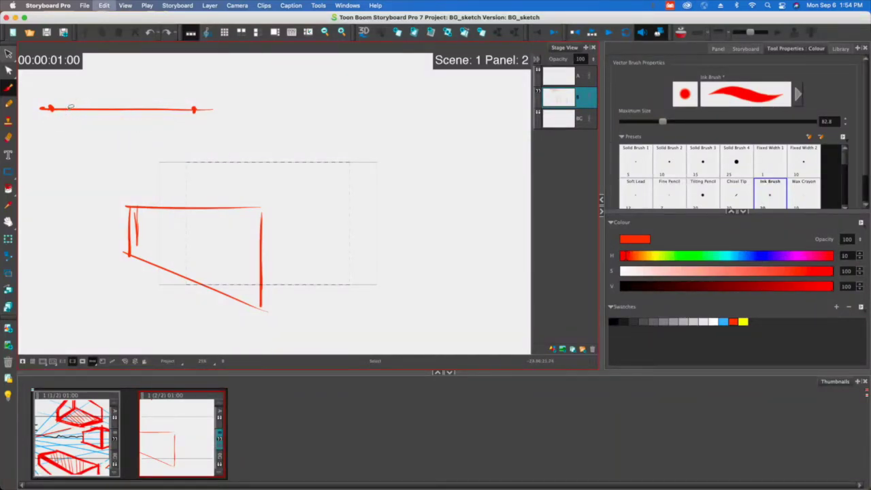
key(super+z)
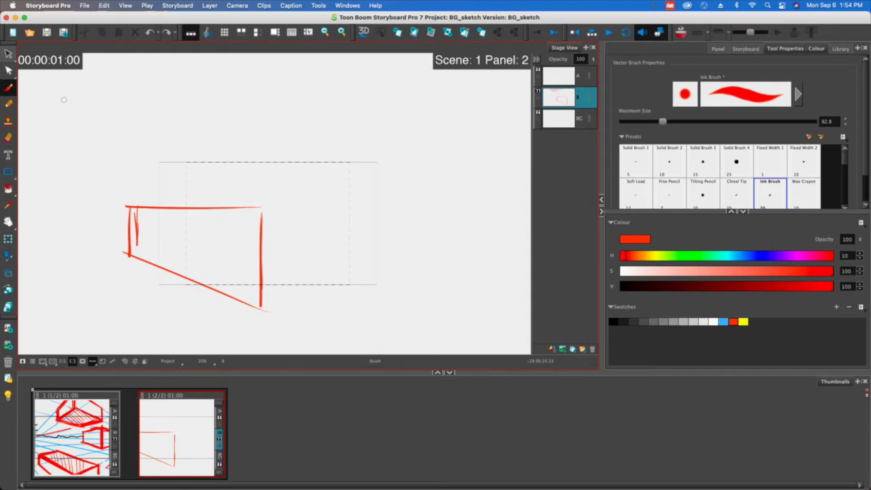
Thicken the side plane's outline and mark a vanishing point labelled VP beyond its far end
drag(128, 207, 127, 252)
drag(260, 203, 261, 311)
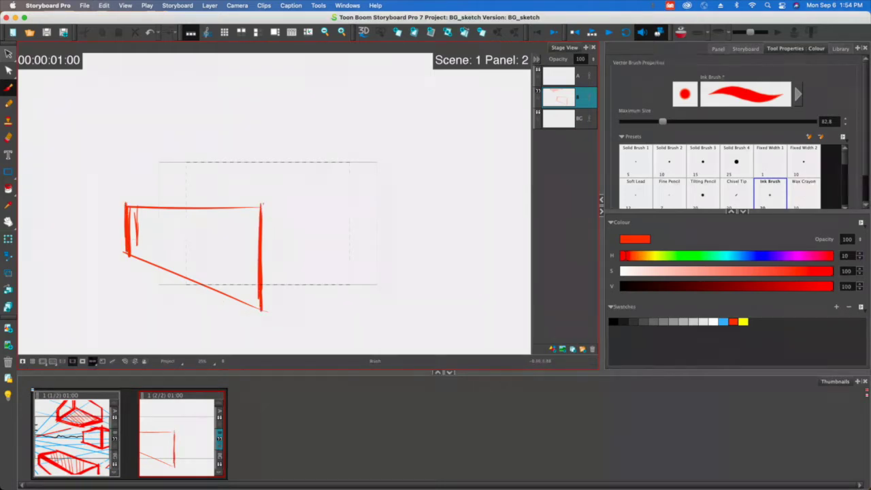
drag(263, 203, 258, 324)
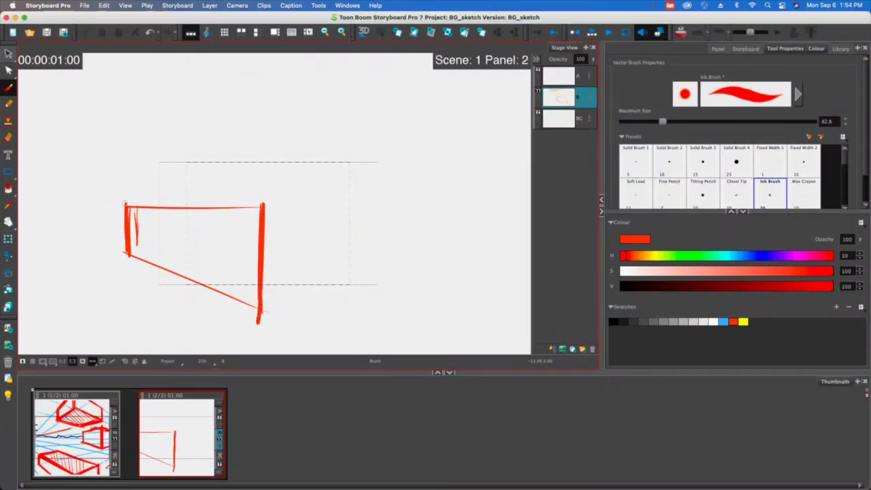
mouse_move(126, 204)
mouse_down()
mouse_move(127, 254)
mouse_move(261, 319)
mouse_up()
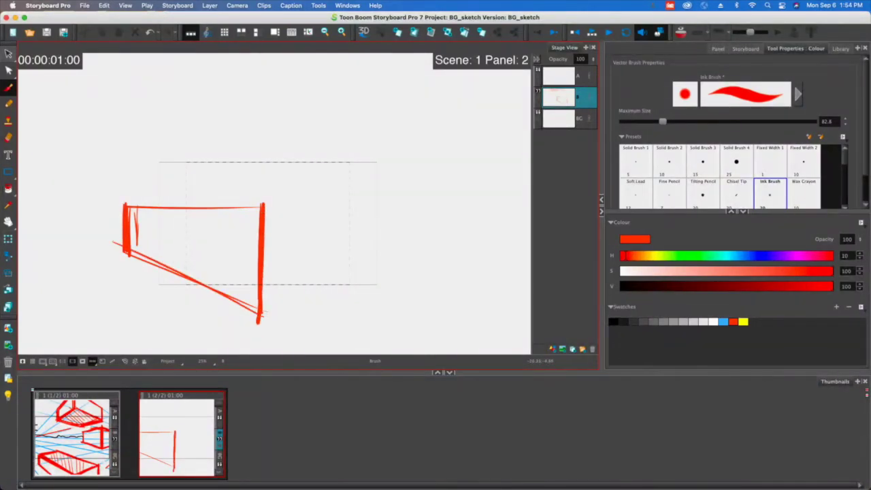
drag(243, 210, 111, 208)
mouse_move(36, 196)
mouse_down()
mouse_move(42, 181)
mouse_move(44, 190)
mouse_up()
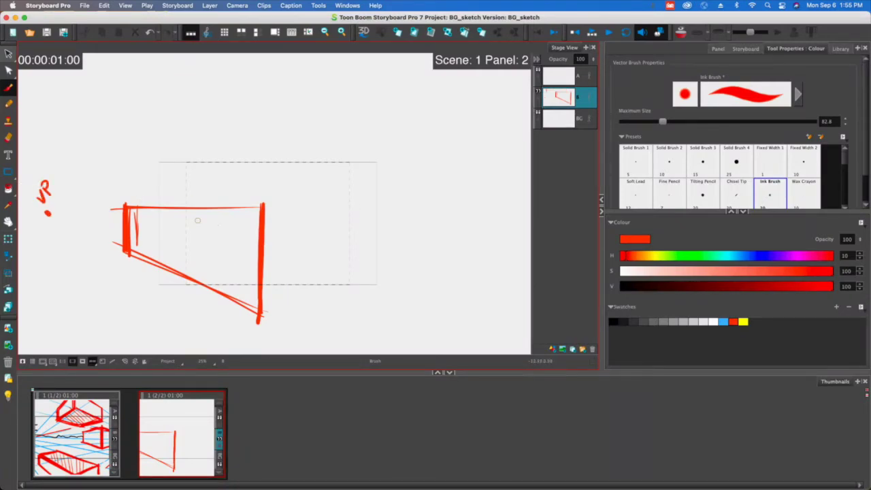
Sketch the box's second plane from the tall near edge, with receding upper and lower edges and a far vertical edge
drag(265, 314, 395, 279)
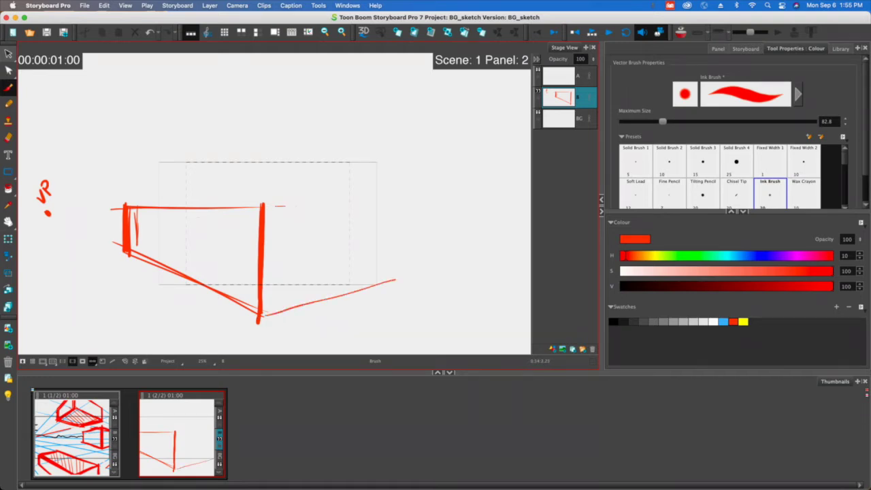
drag(285, 206, 433, 206)
drag(418, 235, 415, 255)
mouse_move(413, 208)
mouse_down()
mouse_move(414, 268)
mouse_move(410, 206)
mouse_move(406, 275)
mouse_up()
mouse_move(265, 207)
mouse_down()
mouse_move(398, 213)
mouse_move(412, 235)
mouse_move(411, 270)
mouse_up()
drag(263, 261, 262, 312)
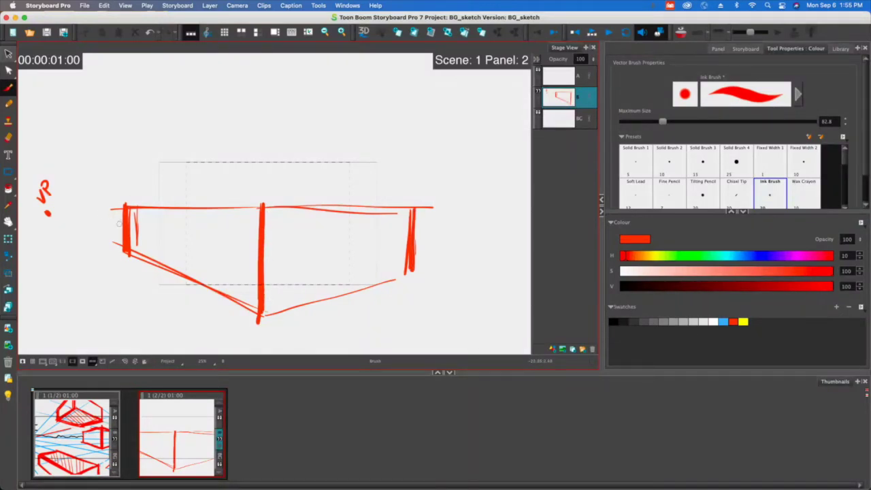
Slope the front plane's upper edge downward toward its far corner, strengthen the vertical edges and erase the superseded lines
drag(122, 205, 120, 253)
drag(257, 224, 256, 301)
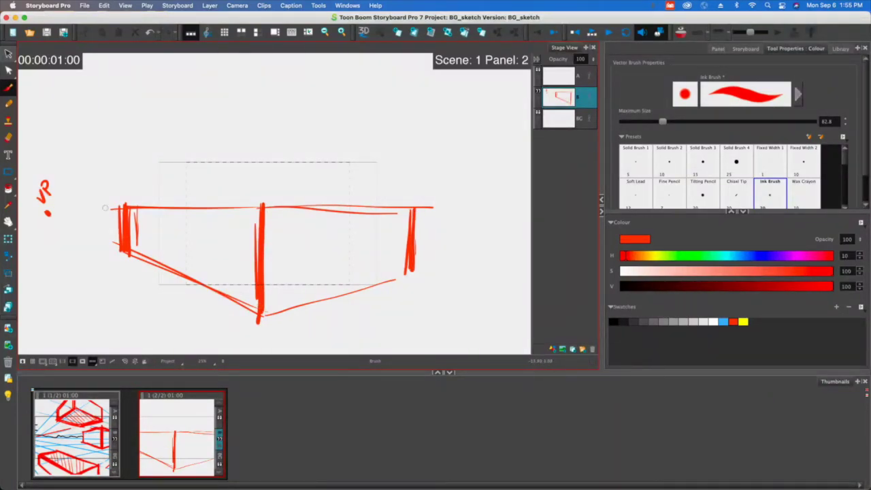
drag(410, 220, 248, 209)
drag(409, 216, 403, 279)
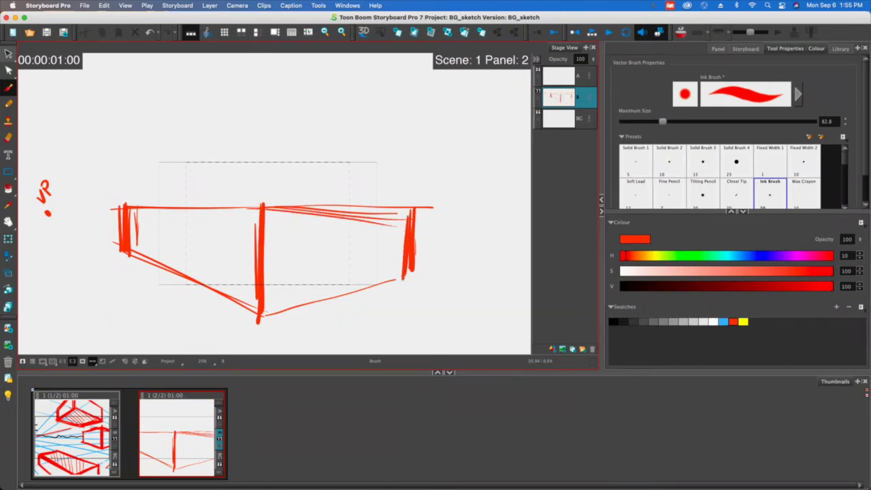
mouse_move(435, 207)
mouse_down()
mouse_move(315, 206)
mouse_move(408, 222)
mouse_move(413, 211)
mouse_move(412, 271)
mouse_move(410, 225)
mouse_up()
click(420, 430)
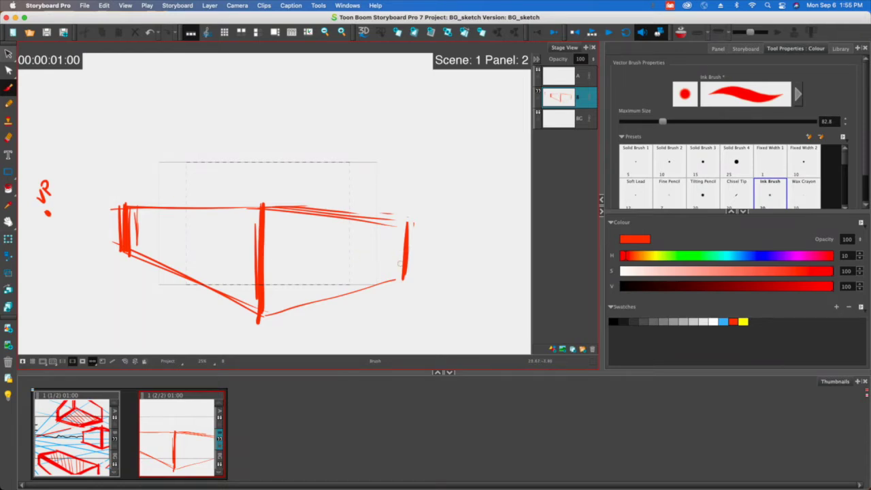
Draw receding bumper lines across the lower part of the front plane
mouse_move(402, 266)
mouse_down()
mouse_move(250, 293)
mouse_move(265, 299)
mouse_move(362, 258)
mouse_move(297, 259)
mouse_up()
drag(404, 252, 271, 261)
mouse_move(351, 260)
mouse_down()
mouse_move(263, 266)
mouse_move(422, 252)
mouse_move(259, 289)
mouse_up()
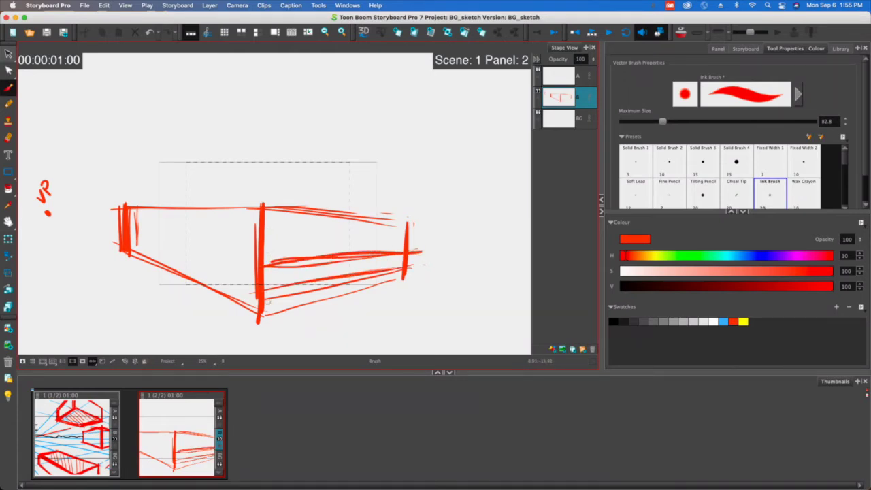
Sketch stacked pairs of round headlights at both ends of the front, with vertical dividers beside them and in the grille's middle
drag(284, 210, 286, 262)
mouse_move(391, 251)
mouse_down()
mouse_move(389, 219)
mouse_move(391, 250)
mouse_up()
drag(400, 221, 402, 251)
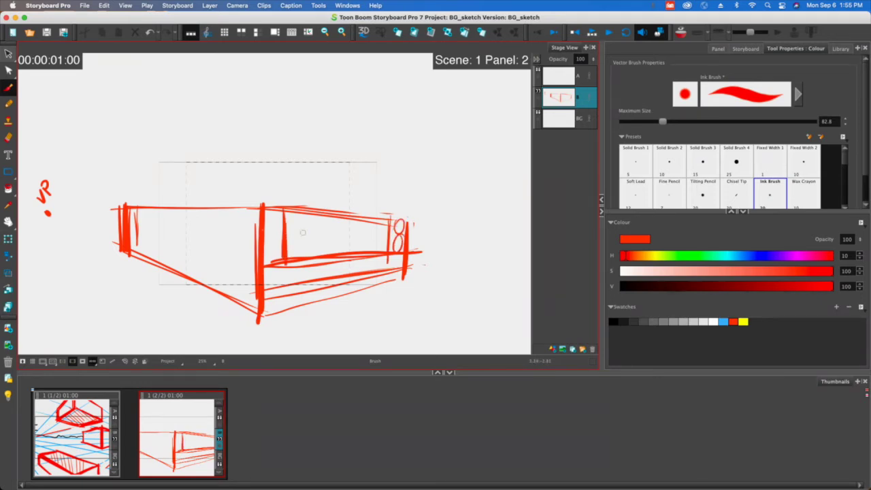
drag(275, 211, 269, 251)
mouse_move(347, 215)
mouse_down()
mouse_move(349, 252)
mouse_move(339, 253)
mouse_up()
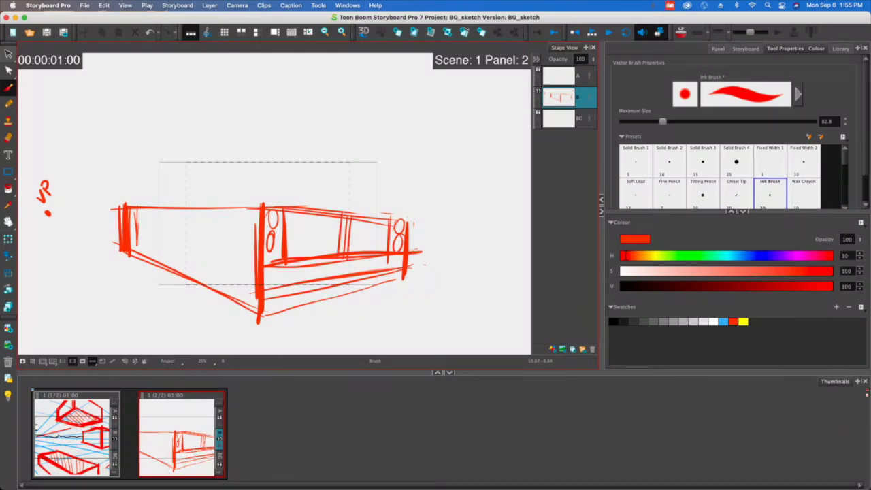
Sketch a tapered inset shape in each half of the car's grille
drag(385, 229, 355, 236)
drag(356, 241, 384, 241)
mouse_move(291, 226)
mouse_down()
mouse_move(330, 234)
mouse_move(294, 243)
mouse_up()
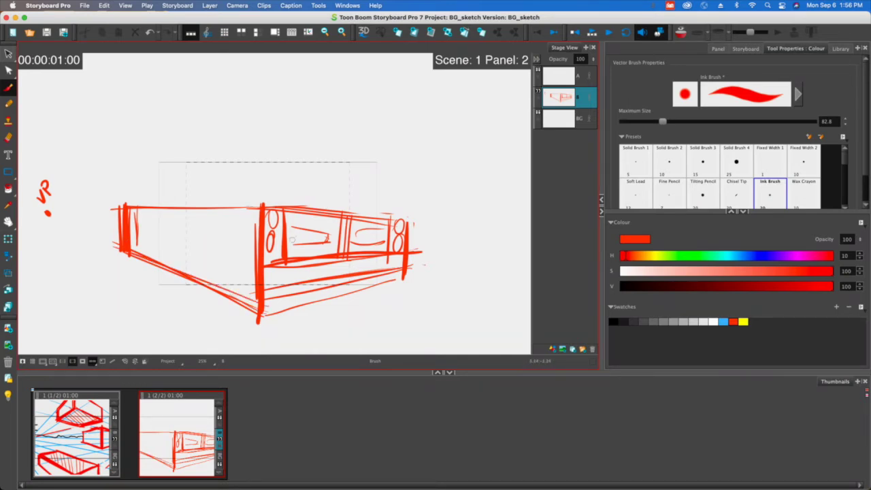
Sketch the front wheel arch on the car's side with doubled curved lines and reinforce the lower body edge
drag(260, 306, 241, 296)
drag(238, 256, 243, 291)
mouse_move(229, 234)
mouse_down()
mouse_move(212, 229)
mouse_move(202, 297)
mouse_up()
mouse_move(202, 253)
mouse_down()
mouse_move(222, 228)
mouse_move(241, 294)
mouse_up()
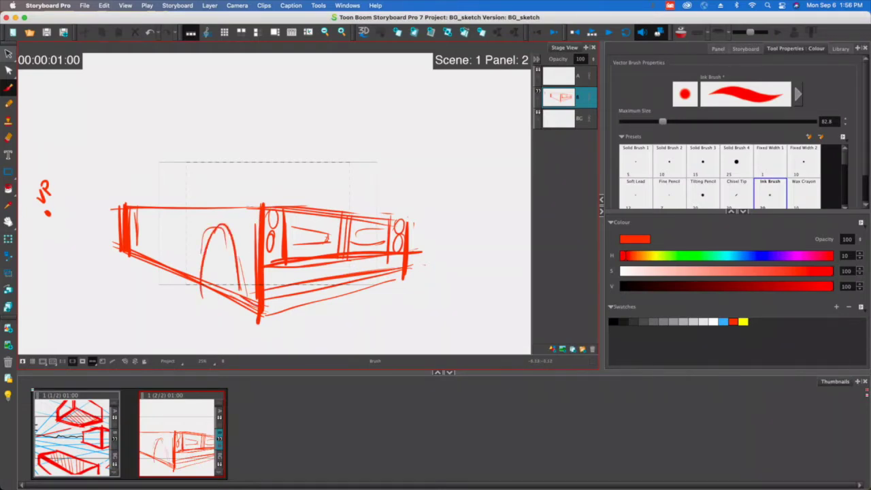
drag(202, 248, 243, 294)
drag(210, 232, 203, 286)
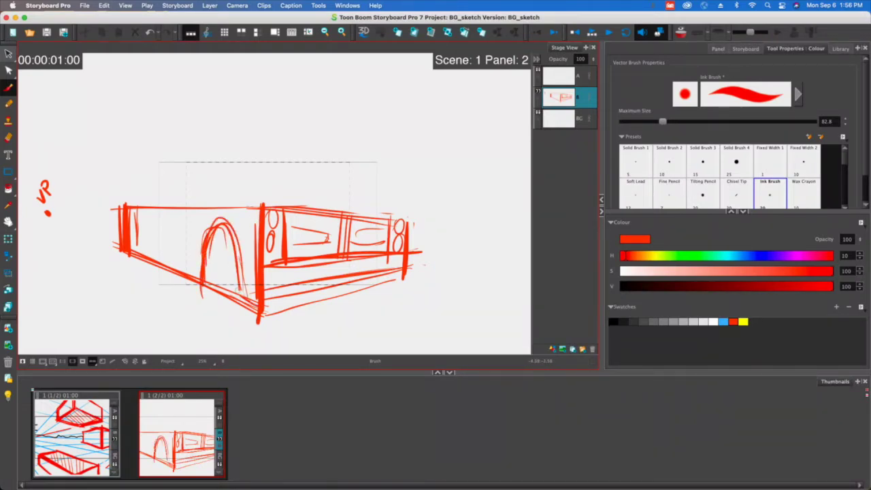
drag(224, 221, 239, 292)
Draw the front and rear door lines on the car's side and thicken the sill between them
drag(201, 209, 196, 277)
drag(199, 215, 195, 279)
mouse_move(142, 208)
mouse_down()
mouse_move(140, 260)
mouse_move(192, 276)
mouse_up()
drag(150, 248, 185, 272)
drag(133, 229, 132, 253)
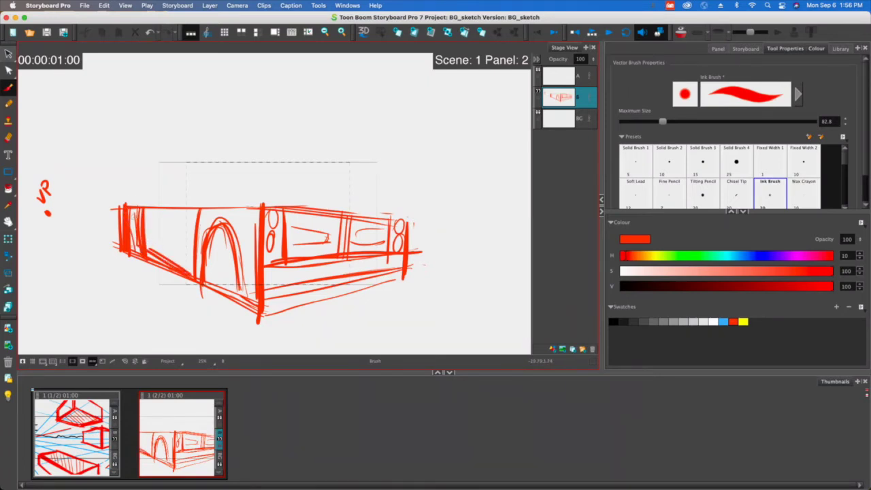
Extend the car body further back toward the vanishing point and erase the old rear edge
mouse_move(101, 207)
mouse_down()
mouse_move(100, 238)
mouse_move(158, 263)
mouse_up()
drag(100, 234, 119, 244)
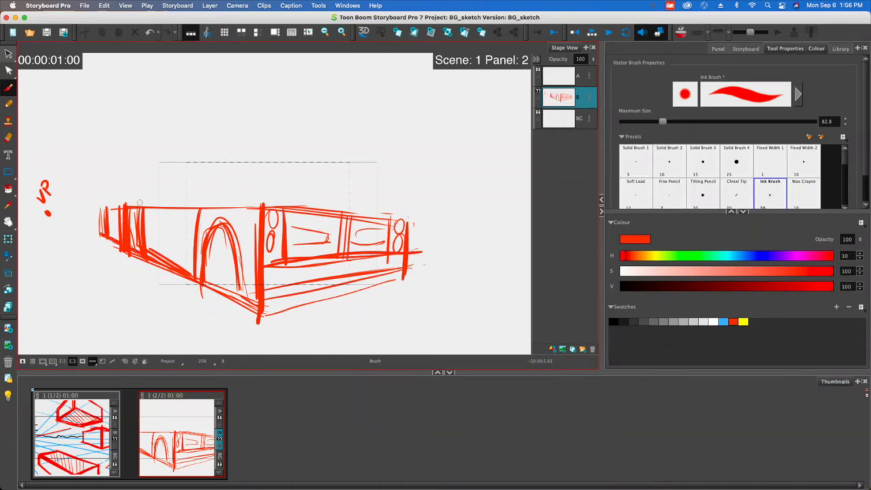
mouse_move(104, 203)
mouse_down()
mouse_move(124, 207)
mouse_move(127, 248)
mouse_move(120, 243)
mouse_up()
key(e)
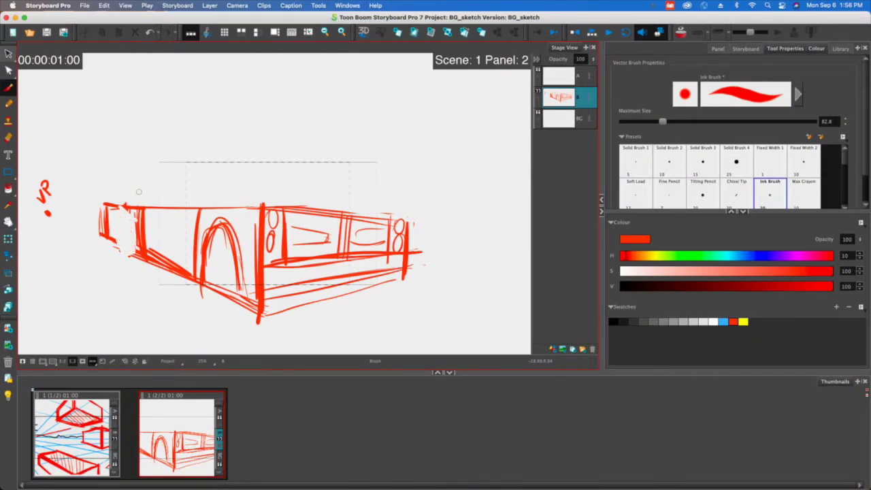
Sketch the rear wheel arch between the rear door line and the car's tail
drag(131, 228, 138, 248)
mouse_move(128, 213)
mouse_down()
mouse_move(121, 239)
mouse_move(125, 214)
mouse_up()
drag(127, 212, 131, 245)
drag(126, 213, 120, 247)
mouse_move(118, 211)
mouse_down()
mouse_move(114, 244)
mouse_move(113, 223)
mouse_up()
drag(116, 241, 116, 248)
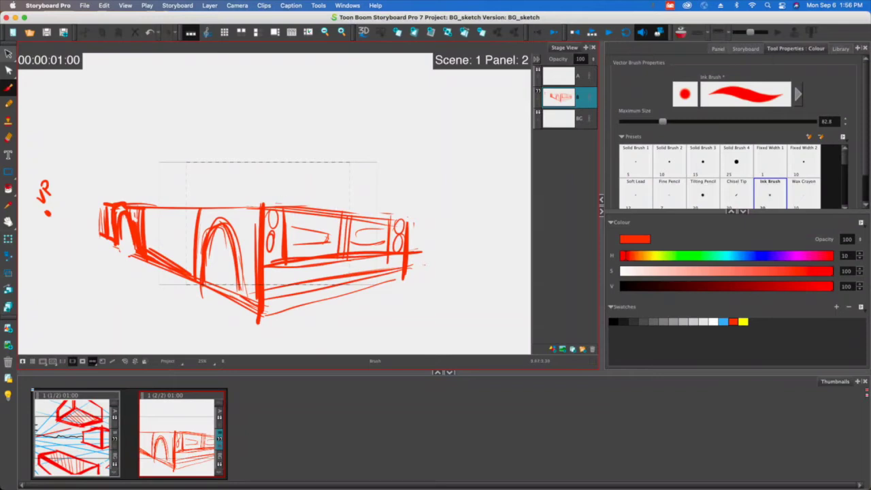
Draw a beltline along the car's side and sketch the cabin's front and rear pillars and roofline
drag(122, 191, 275, 202)
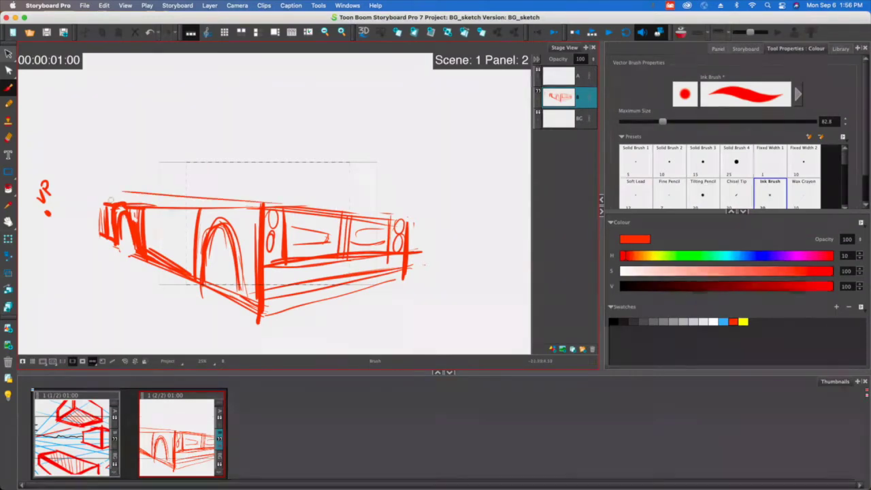
drag(208, 203, 219, 166)
drag(145, 200, 155, 174)
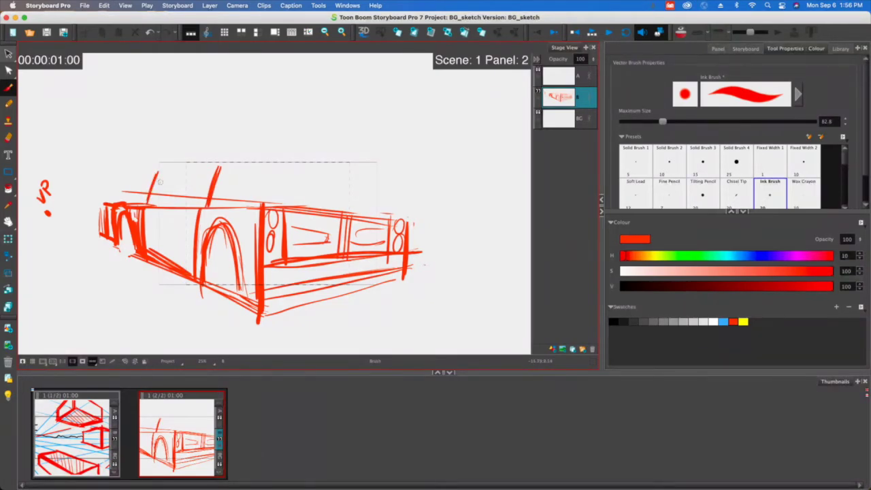
mouse_move(152, 204)
mouse_down()
mouse_move(166, 168)
mouse_move(151, 178)
mouse_move(156, 166)
mouse_move(220, 159)
mouse_move(149, 166)
mouse_up()
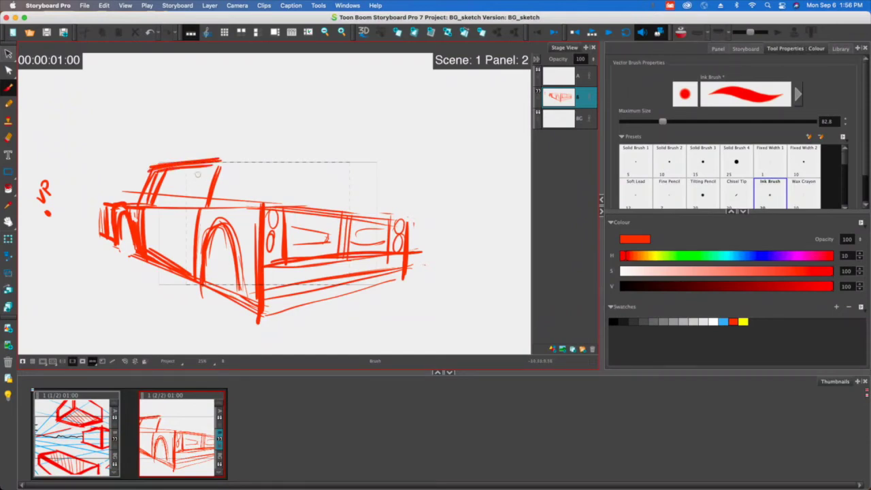
Double the front pillar lines, thicken the rear pillar and mark a second vanishing point beyond the car's front
drag(208, 167, 202, 206)
drag(203, 168, 200, 209)
drag(213, 163, 208, 210)
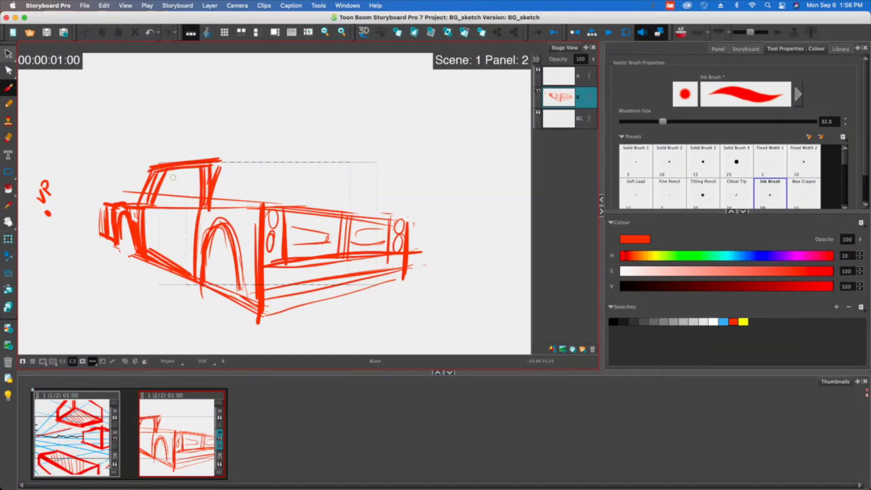
drag(164, 168, 145, 205)
click(506, 246)
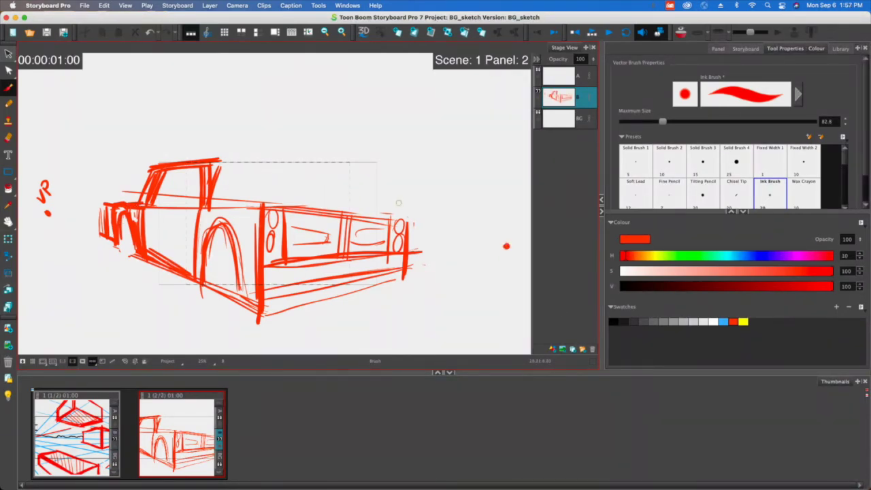
drag(204, 151, 423, 205)
key(super+z)
drag(216, 163, 440, 157)
key(super+z)
drag(217, 160, 342, 109)
key(super+z)
drag(216, 155, 501, 431)
key(super+z)
Darken the near windscreen pillar, sketch the windscreen's upper edge and far pillar, and extend the bumper past the near corner
drag(210, 169, 208, 198)
drag(204, 165, 203, 197)
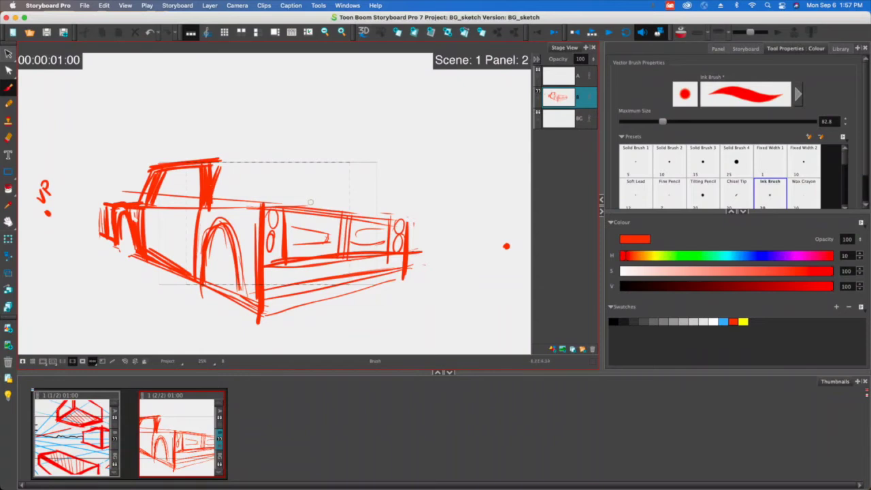
mouse_move(310, 202)
mouse_down()
mouse_move(306, 185)
mouse_move(314, 207)
mouse_up()
mouse_move(217, 163)
mouse_down()
mouse_move(313, 187)
mouse_move(327, 210)
mouse_move(302, 184)
mouse_move(191, 153)
mouse_up()
drag(248, 176, 215, 166)
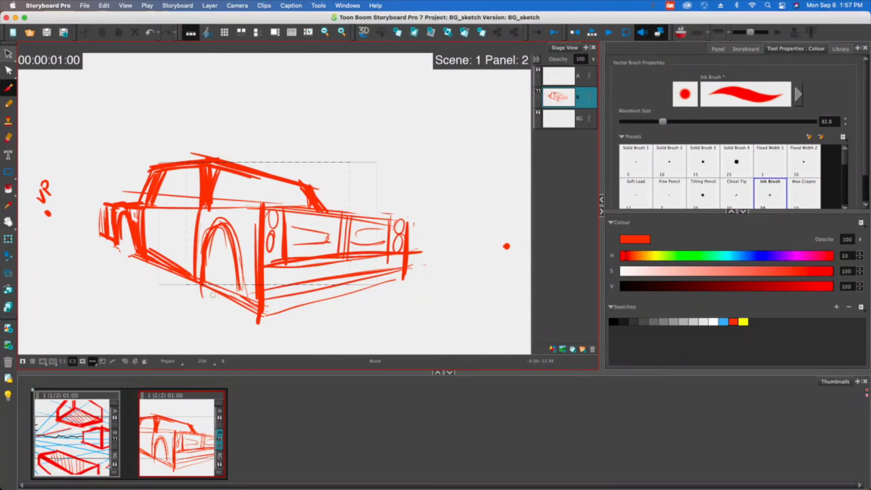
drag(248, 264, 257, 267)
Sketch a narrow upright box in perspective above the second vanishing point and divide its faces with centre lines
mouse_move(437, 115)
mouse_down()
mouse_move(464, 125)
mouse_move(462, 203)
mouse_move(429, 185)
mouse_up()
mouse_move(430, 114)
mouse_down()
mouse_move(429, 187)
mouse_move(485, 199)
mouse_move(485, 116)
mouse_move(465, 125)
mouse_move(489, 120)
mouse_move(440, 109)
mouse_up()
mouse_move(465, 163)
mouse_down()
mouse_move(487, 160)
mouse_move(426, 149)
mouse_move(446, 172)
mouse_up()
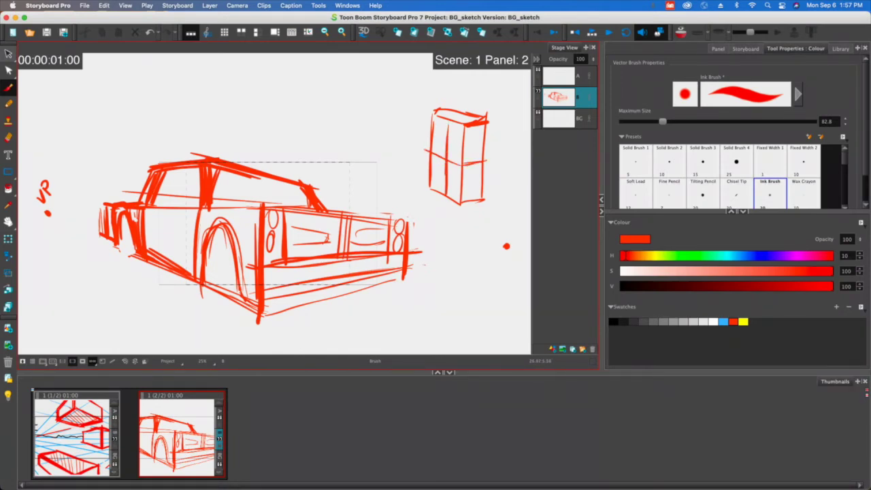
Draw a wheel in black inside the small box, with an ellipse on the near face and a curved outer tread edge
click(614, 322)
drag(432, 165, 446, 194)
mouse_move(464, 144)
mouse_down()
mouse_move(450, 120)
mouse_move(431, 143)
mouse_move(430, 166)
mouse_up()
mouse_move(470, 190)
mouse_down()
mouse_move(453, 196)
mouse_move(471, 191)
mouse_up()
mouse_move(482, 173)
mouse_down()
mouse_move(476, 186)
mouse_move(484, 158)
mouse_move(468, 116)
mouse_move(455, 166)
mouse_up()
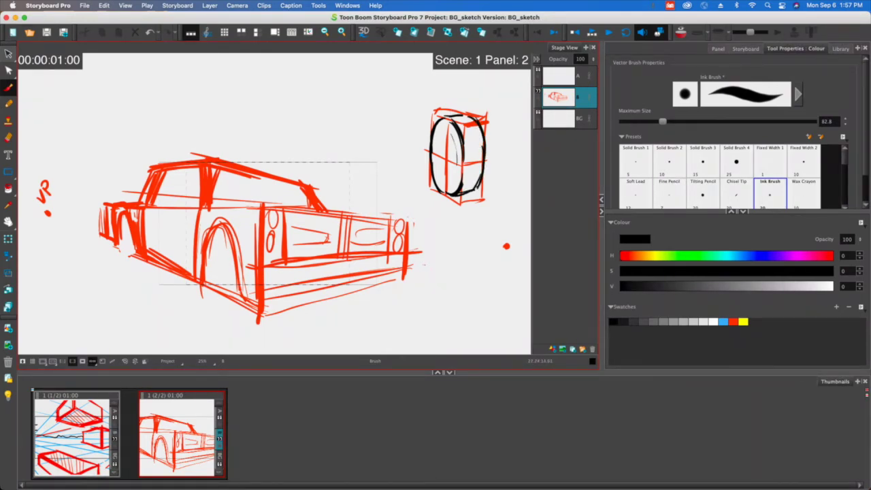
Add an inner rim ellipse, hub and spokes to the boxed sample wheel, and hatch its tread in black
mouse_move(449, 133)
mouse_down()
mouse_move(456, 176)
mouse_move(438, 176)
mouse_move(437, 155)
mouse_move(440, 181)
mouse_up()
drag(455, 145, 450, 169)
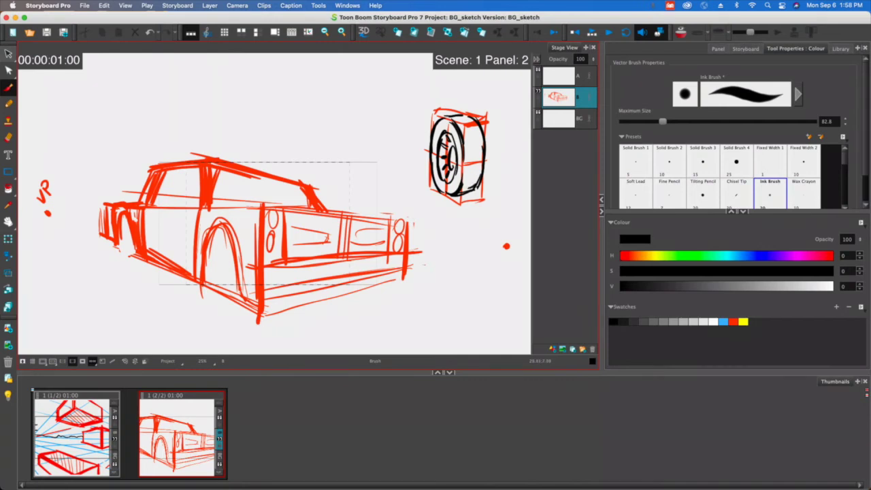
drag(476, 185, 472, 165)
click(203, 402)
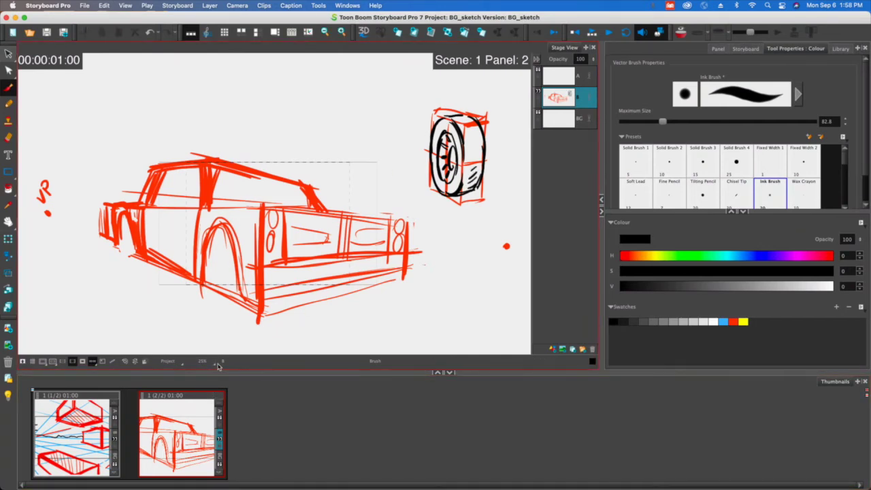
Sketch the car's front and rear wheels in red inside the arches, with an inner rim and thick tyre edges
click(733, 321)
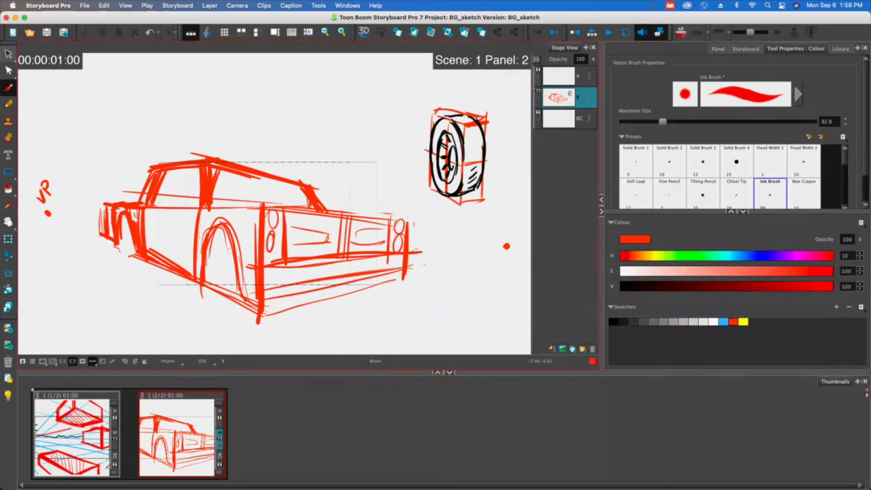
mouse_move(223, 235)
mouse_down()
mouse_move(206, 282)
mouse_move(220, 312)
mouse_move(248, 304)
mouse_move(211, 305)
mouse_up()
mouse_move(249, 301)
mouse_down()
mouse_move(236, 319)
mouse_move(218, 315)
mouse_up()
drag(225, 321, 267, 301)
drag(207, 306, 219, 318)
mouse_move(222, 246)
mouse_down()
mouse_move(216, 276)
mouse_move(239, 307)
mouse_move(216, 284)
mouse_up()
drag(226, 230, 206, 259)
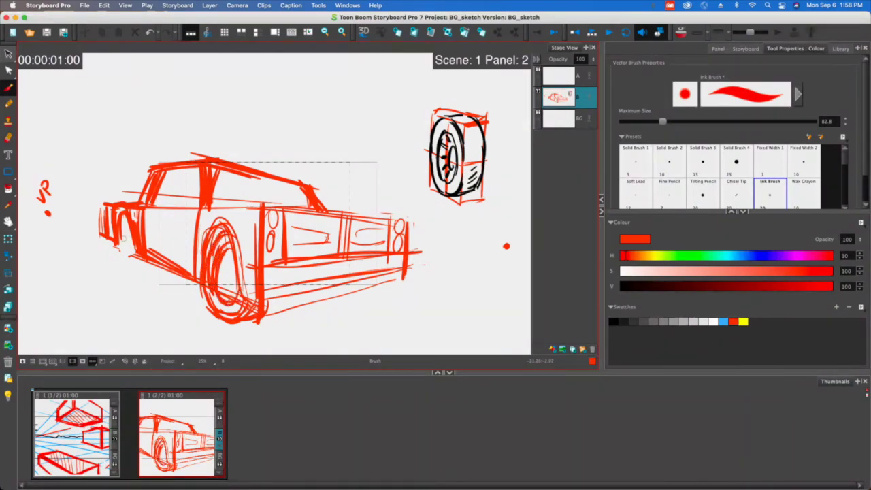
mouse_move(123, 220)
mouse_down()
mouse_move(125, 252)
mouse_move(137, 263)
mouse_move(124, 258)
mouse_move(135, 263)
mouse_up()
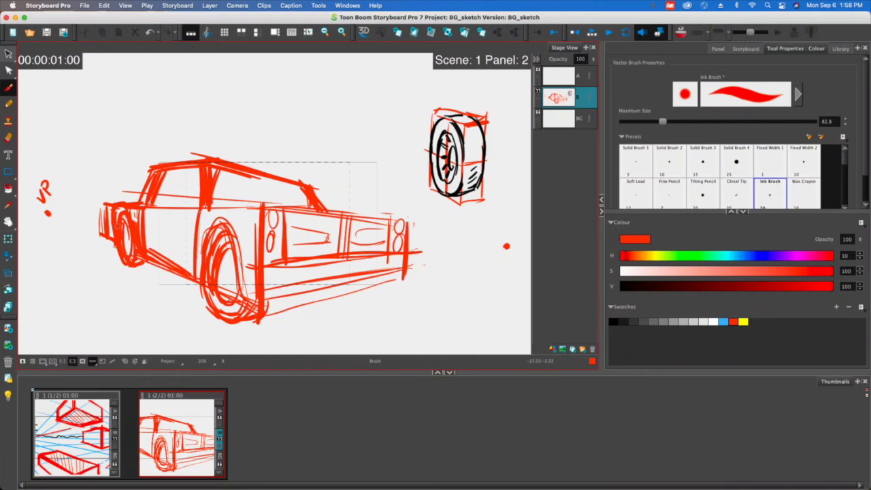
Draw red perspective lines along the car's side from front to rear arch and strengthen the bumper's lower edge
mouse_move(141, 199)
mouse_down()
mouse_move(112, 203)
mouse_move(208, 233)
mouse_up()
mouse_move(90, 218)
mouse_down()
mouse_move(196, 233)
mouse_move(198, 244)
mouse_up()
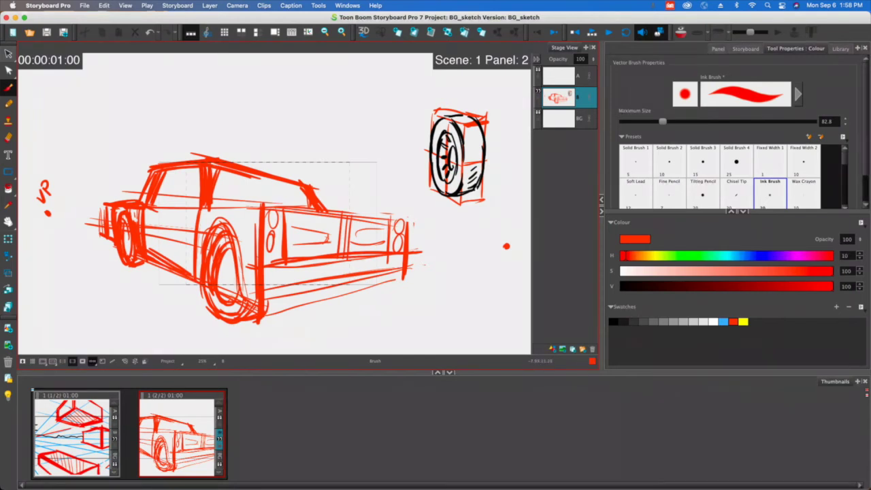
mouse_move(414, 259)
mouse_down()
mouse_move(412, 276)
mouse_move(270, 310)
mouse_up()
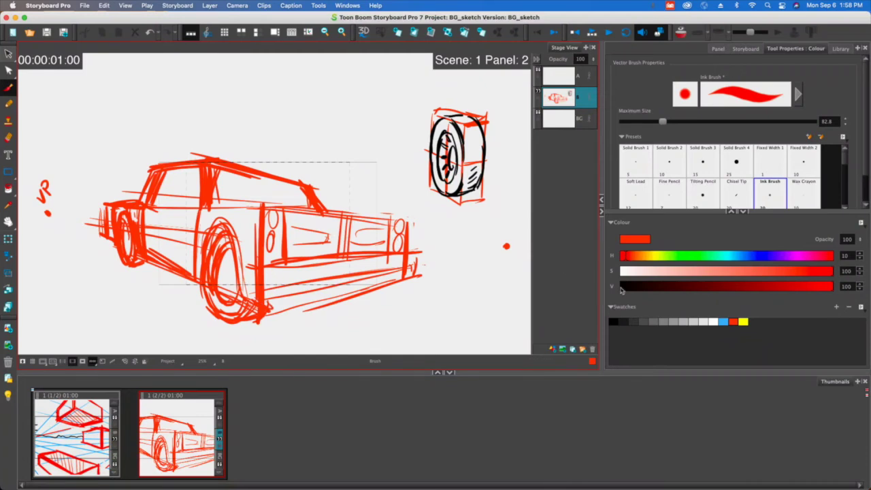
Add a black stroke along the windscreen's far pillar and lower layer B's opacity to 26
click(615, 322)
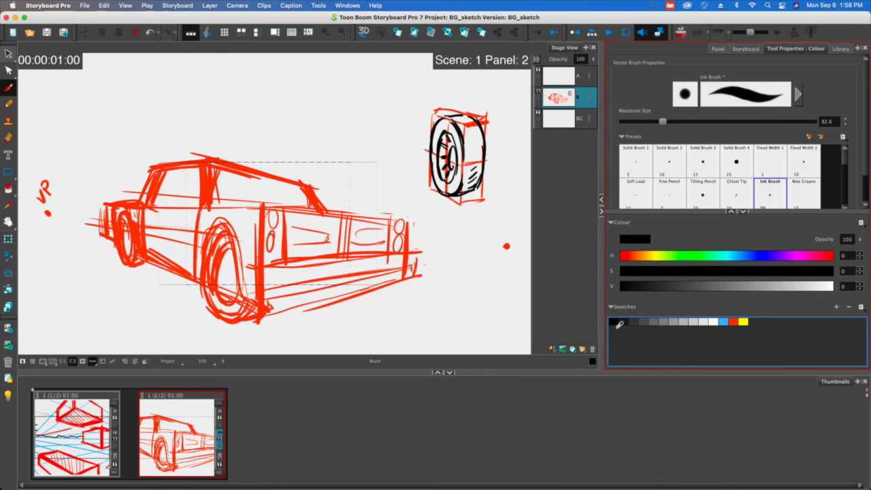
mouse_move(292, 182)
mouse_down()
mouse_move(309, 206)
mouse_move(288, 179)
mouse_up()
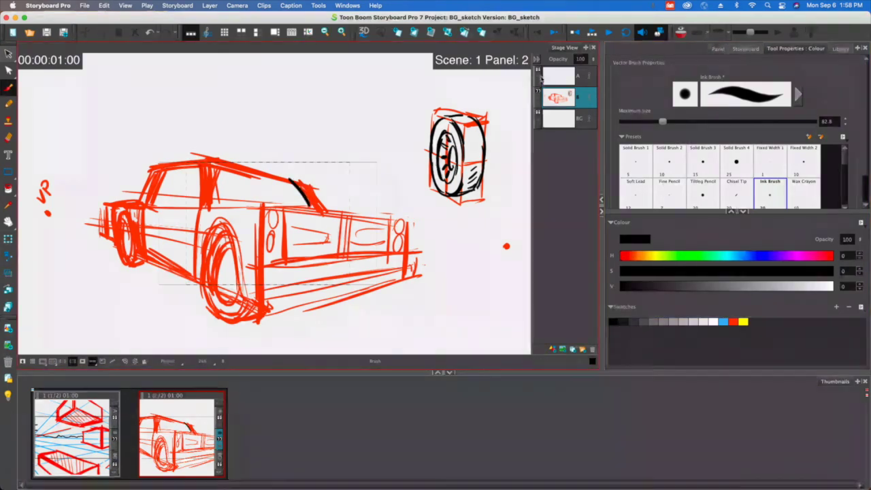
click(593, 59)
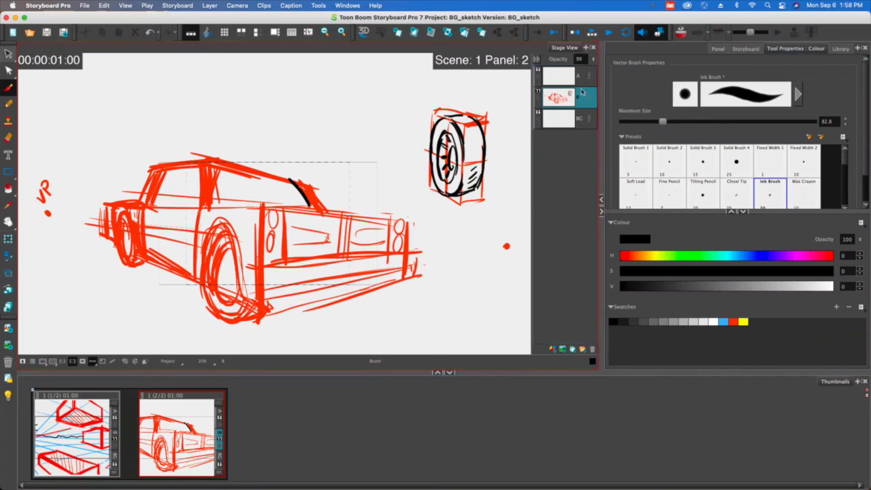
click(593, 60)
click(593, 60)
mouse_move(593, 61)
mouse_down()
mouse_move(594, 123)
mouse_move(584, 97)
mouse_up()
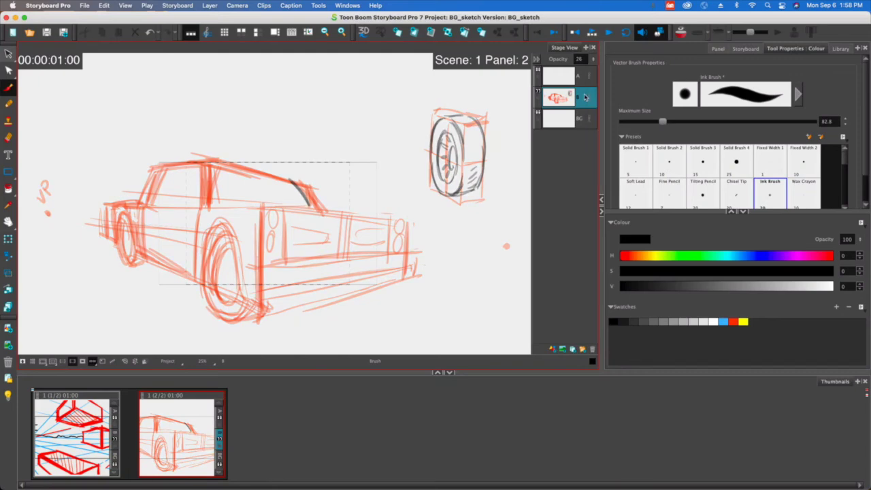
On layer A, ink the near pair of headlights with their surround and the grille's two centre lines in black
click(581, 76)
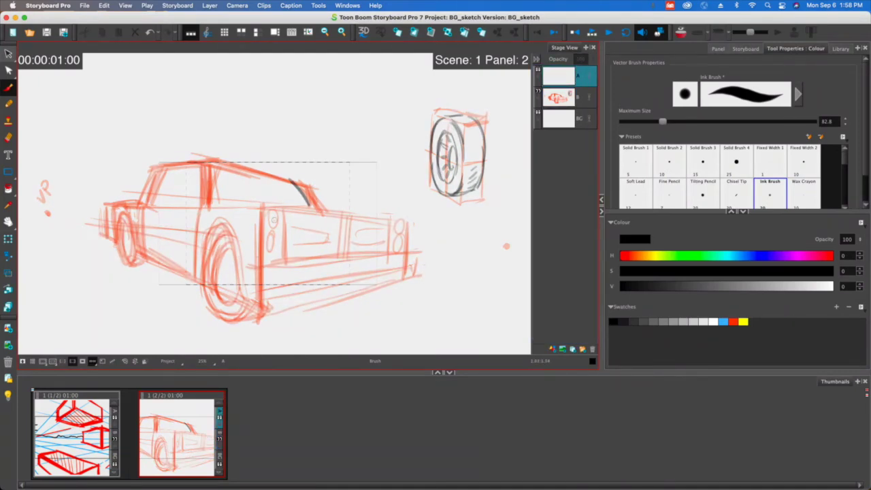
mouse_move(277, 215)
mouse_down()
mouse_move(273, 232)
mouse_move(281, 224)
mouse_move(275, 229)
mouse_move(270, 211)
mouse_move(277, 213)
mouse_up()
mouse_move(274, 236)
mouse_down()
mouse_move(277, 253)
mouse_move(269, 238)
mouse_up()
mouse_move(279, 205)
mouse_down()
mouse_move(265, 206)
mouse_move(264, 262)
mouse_up()
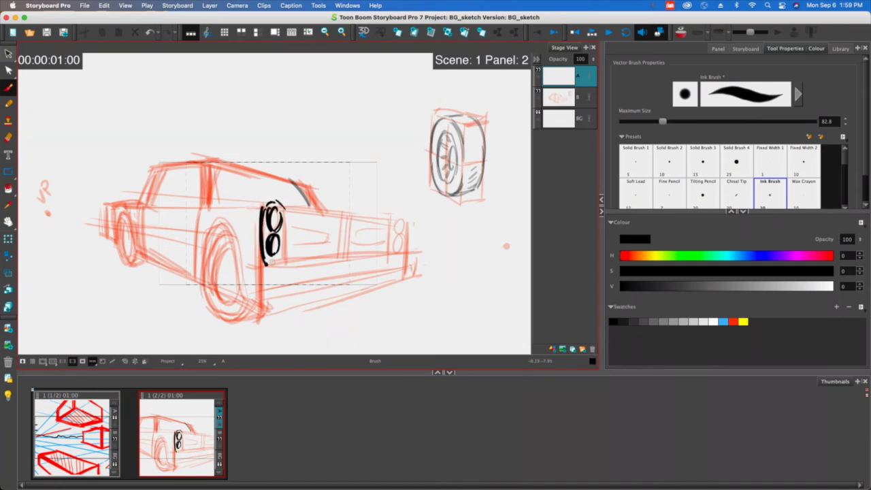
mouse_move(287, 232)
mouse_down()
mouse_move(286, 256)
mouse_move(286, 205)
mouse_up()
drag(349, 212, 350, 253)
drag(340, 213, 342, 252)
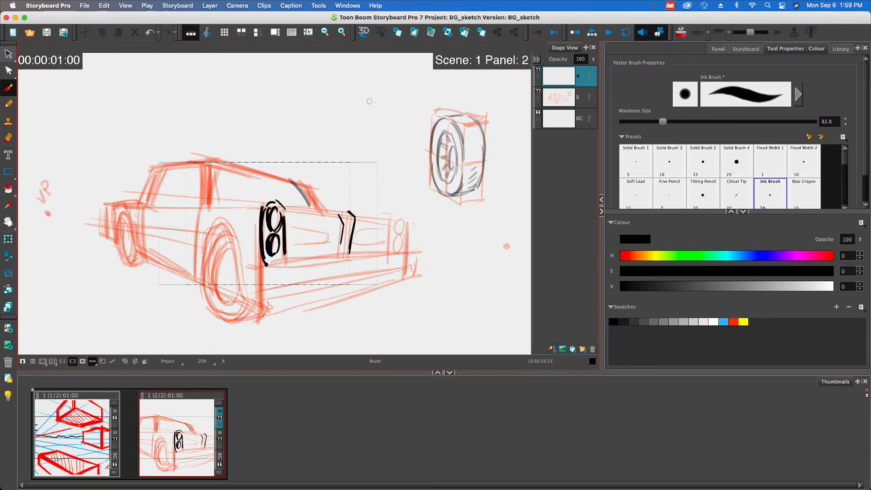
Draw a small black two-point perspective box above the car, between two vanishing point dots, with a thick near corner
mouse_move(266, 98)
mouse_down()
mouse_move(266, 80)
mouse_move(266, 126)
mouse_up()
mouse_move(266, 68)
mouse_down()
mouse_move(334, 91)
mouse_move(334, 123)
mouse_move(257, 130)
mouse_up()
drag(267, 89, 264, 129)
drag(265, 68, 267, 133)
drag(335, 92, 334, 120)
drag(277, 69, 334, 87)
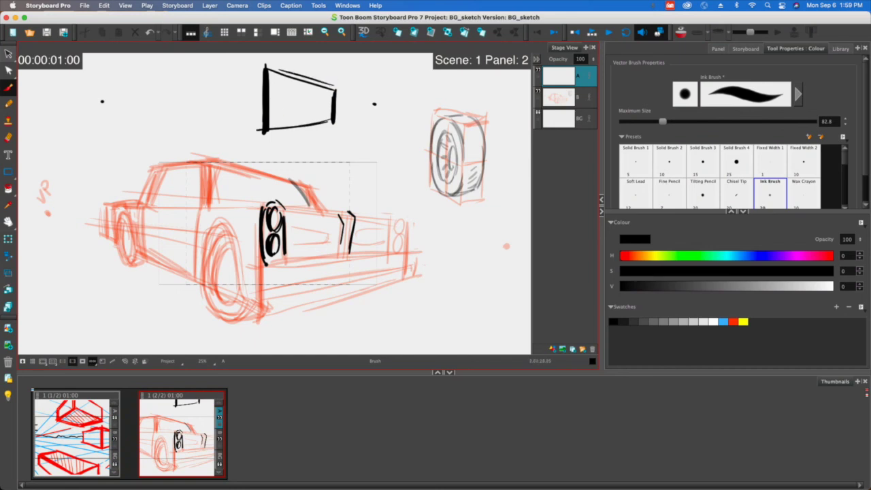
drag(253, 126, 169, 113)
mouse_move(264, 65)
mouse_down()
mouse_move(170, 81)
mouse_move(161, 119)
mouse_up()
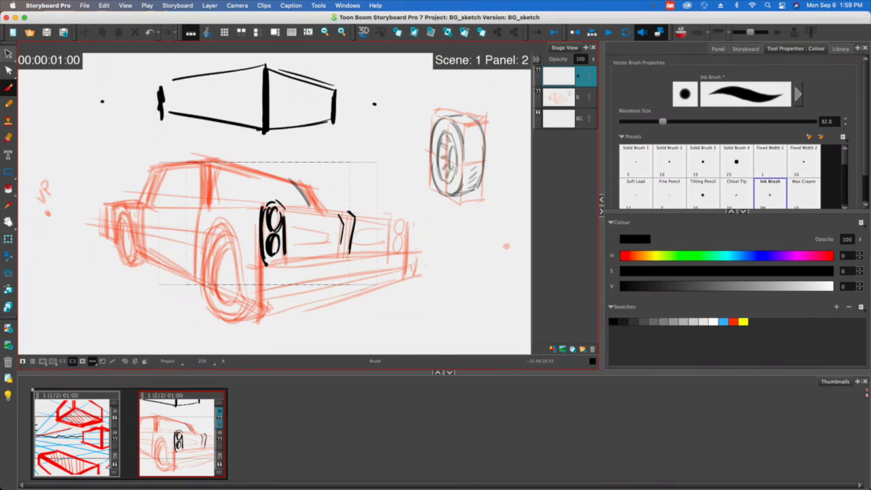
Add two foreshortened wheel arches with vertical dividers to the small box's long side, plus shrinking ticks towards its vanishing point
drag(225, 82, 225, 121)
drag(194, 85, 195, 134)
mouse_move(235, 117)
mouse_down()
mouse_move(255, 112)
mouse_move(257, 95)
mouse_up()
mouse_move(183, 87)
mouse_down()
mouse_move(191, 114)
mouse_move(235, 126)
mouse_up()
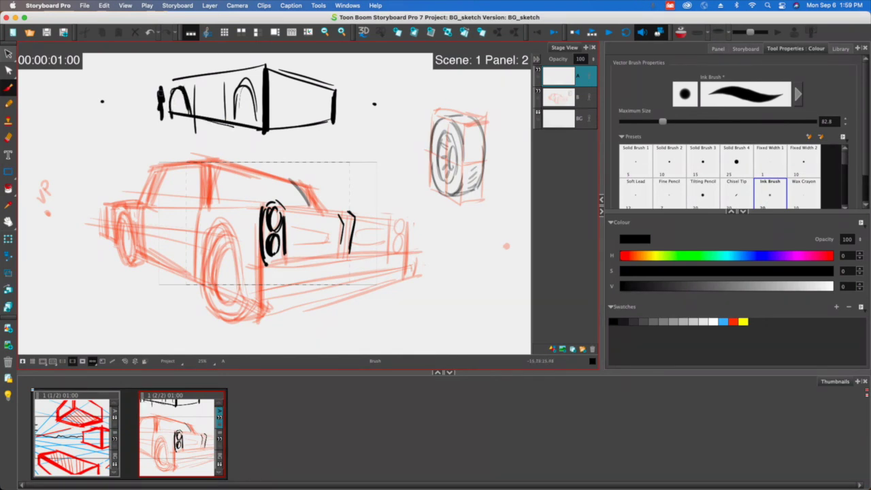
mouse_move(193, 81)
mouse_down()
mouse_move(190, 104)
mouse_move(162, 93)
mouse_move(165, 110)
mouse_up()
mouse_move(150, 86)
mouse_down()
mouse_move(149, 102)
mouse_move(138, 98)
mouse_up()
drag(125, 90, 126, 94)
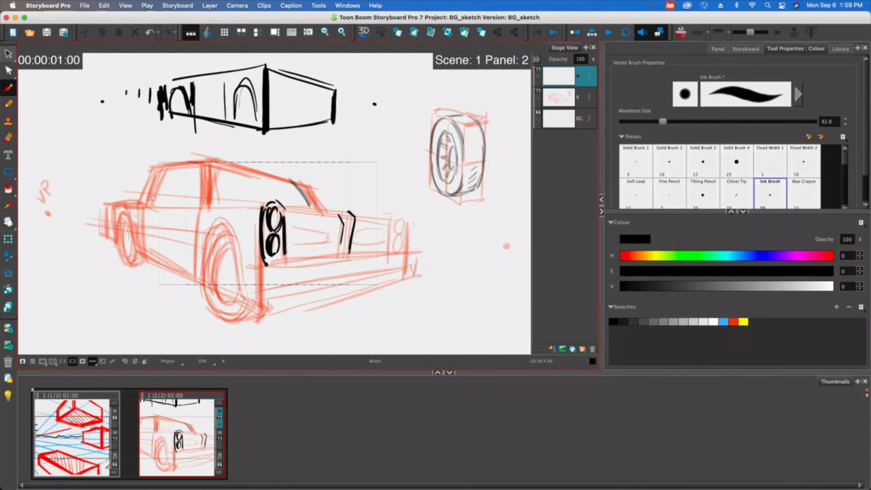